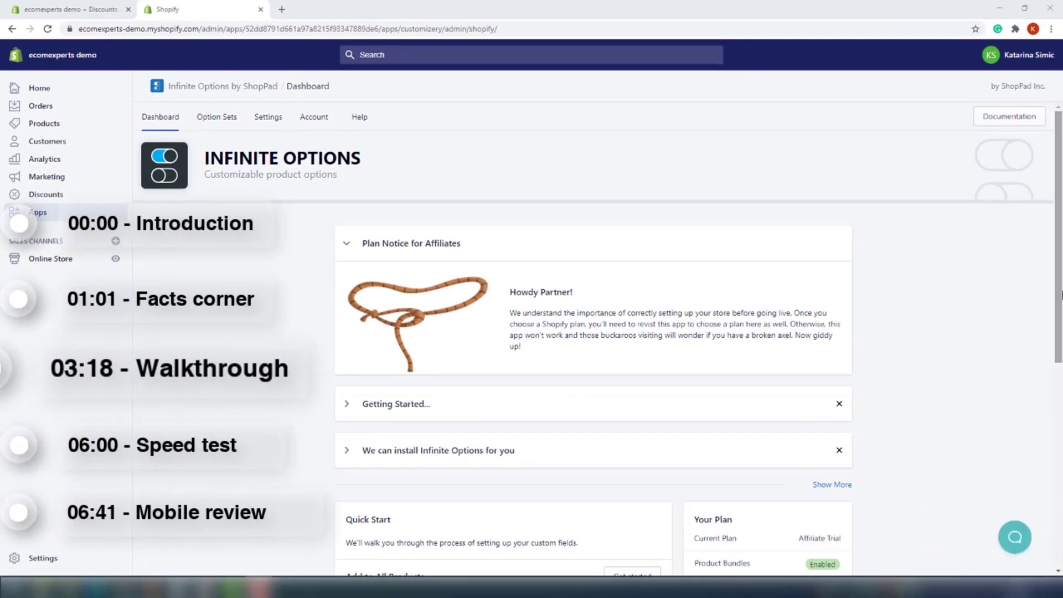
# - Scroll down and expand the $20-per-theme expert installation offer above the Quick Start guide
pyautogui.scroll(-1, 1053, 333)
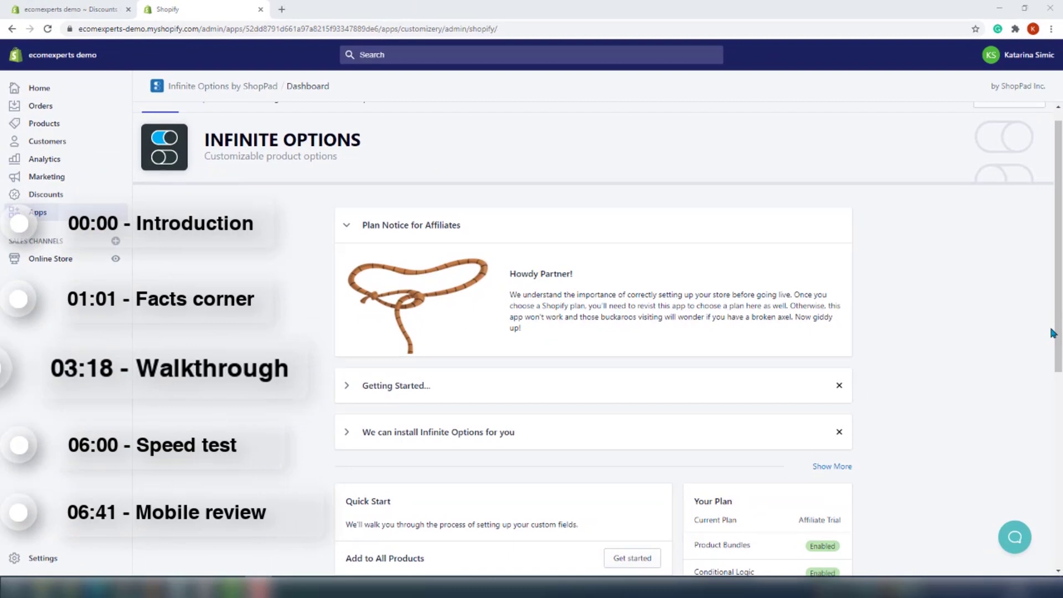
pyautogui.scroll(-3, 1053, 333)
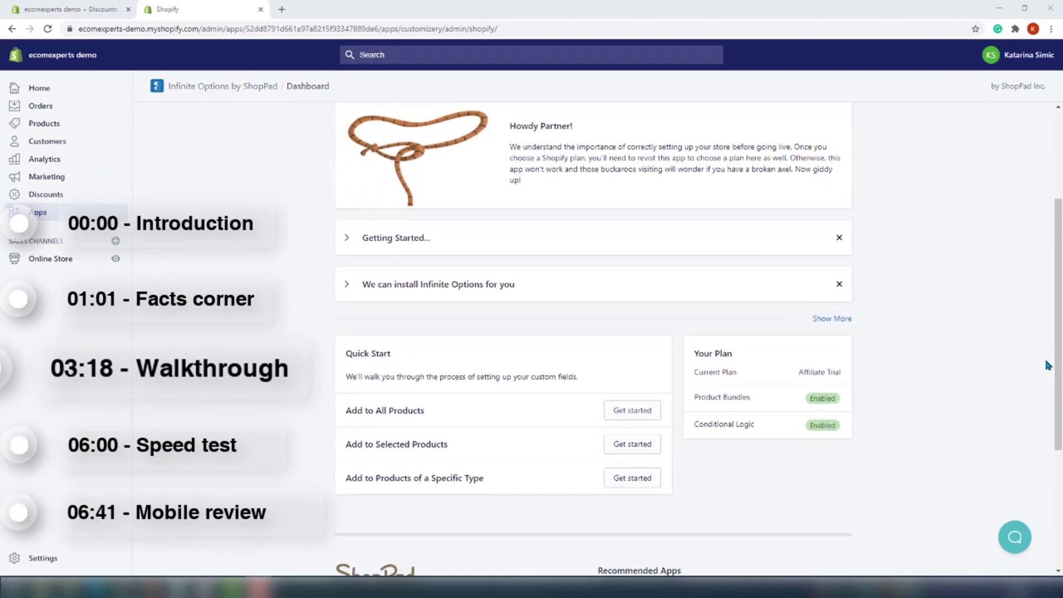
pyautogui.scroll(-1, 1048, 365)
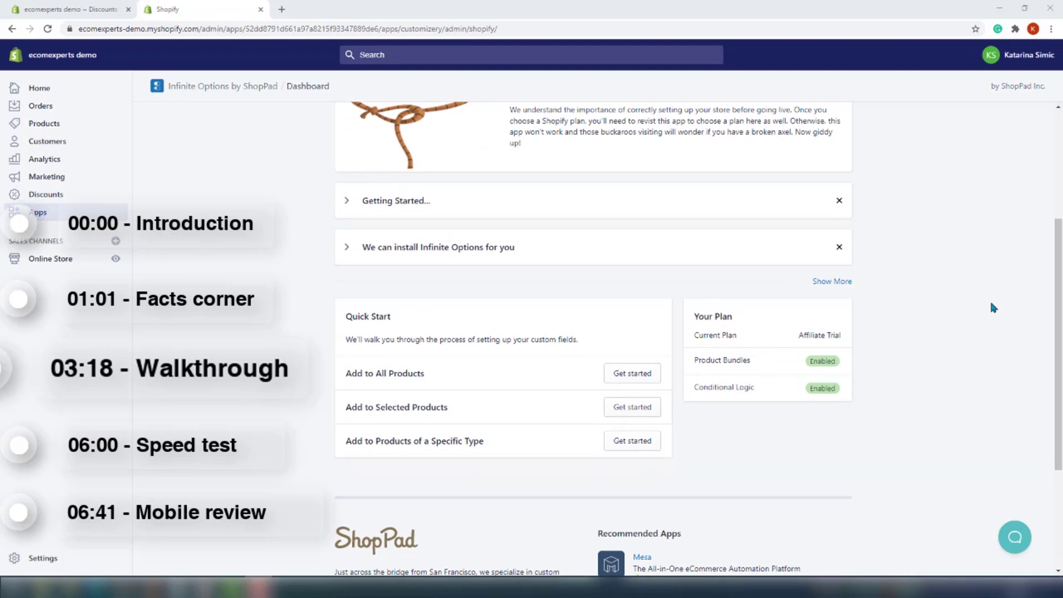
pyautogui.click(367, 260)
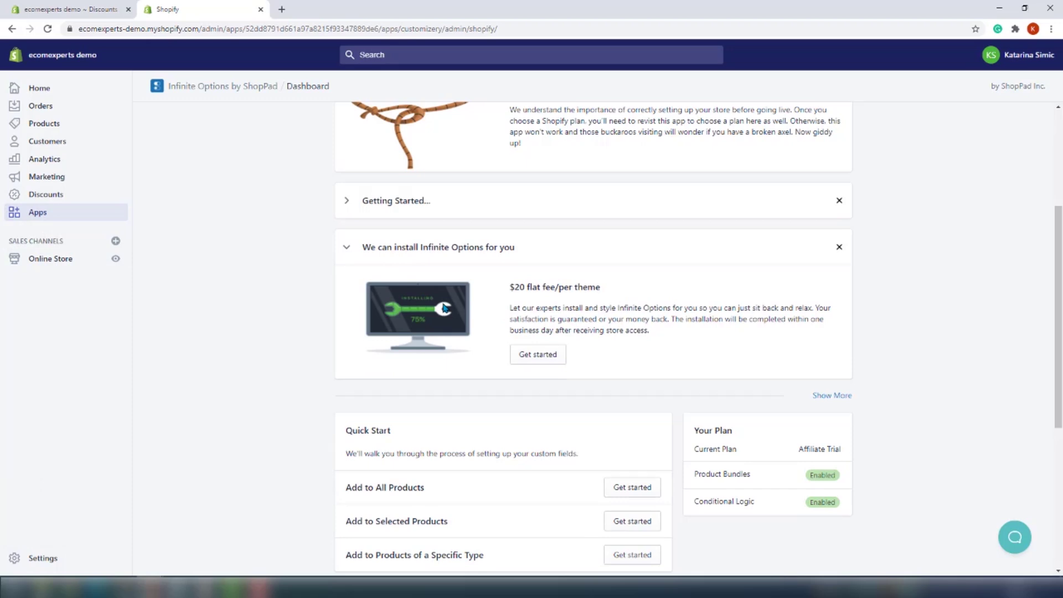
pyautogui.scroll(-1, 464, 422)
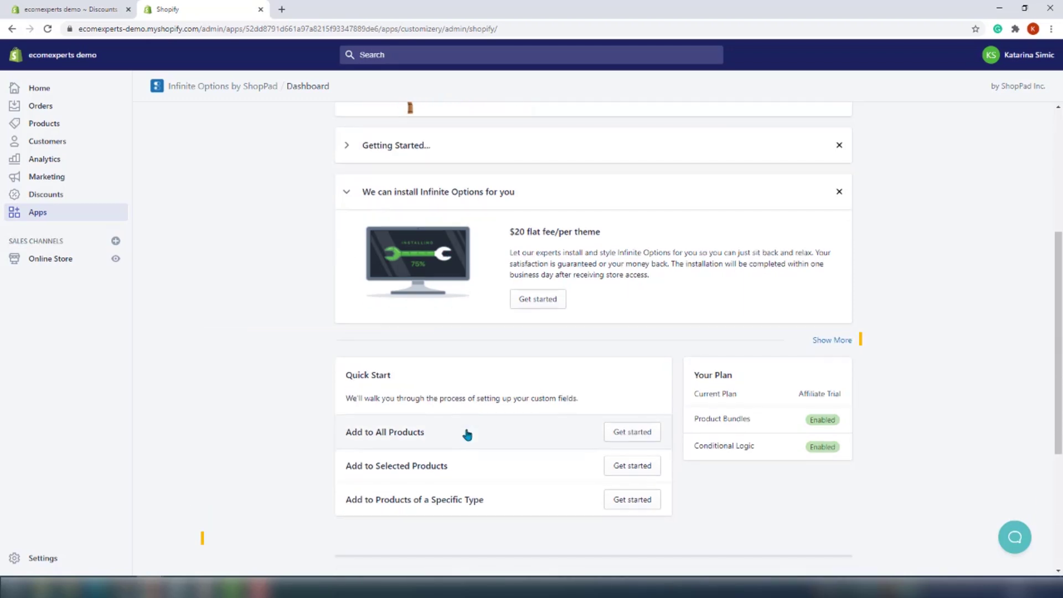
# - Start a custom field for all products labelled 'Enter your custom label'
pyautogui.click(630, 434)
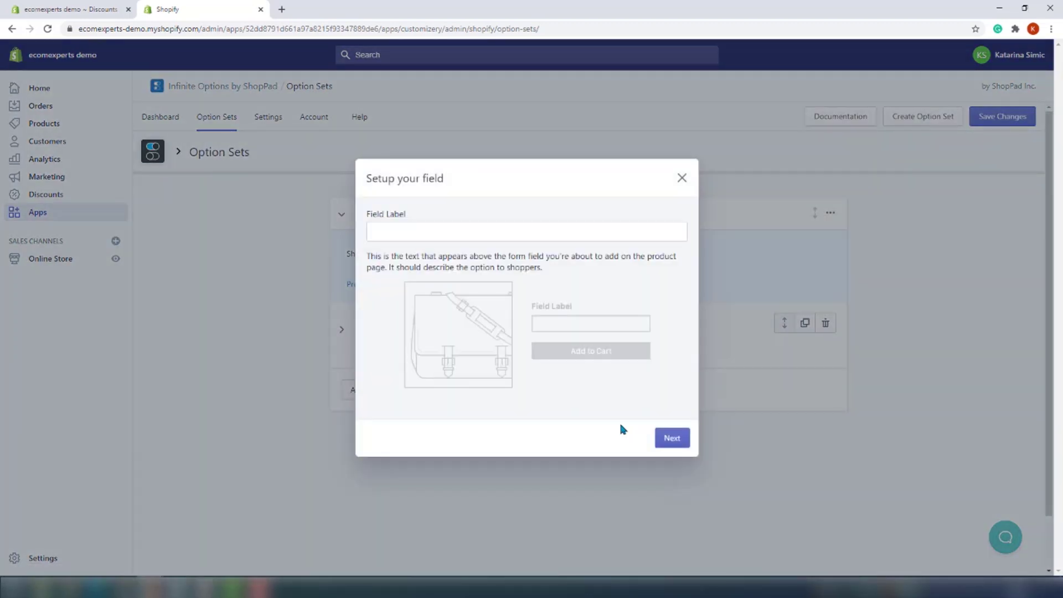
pyautogui.click(548, 232)
pyautogui.write('E')
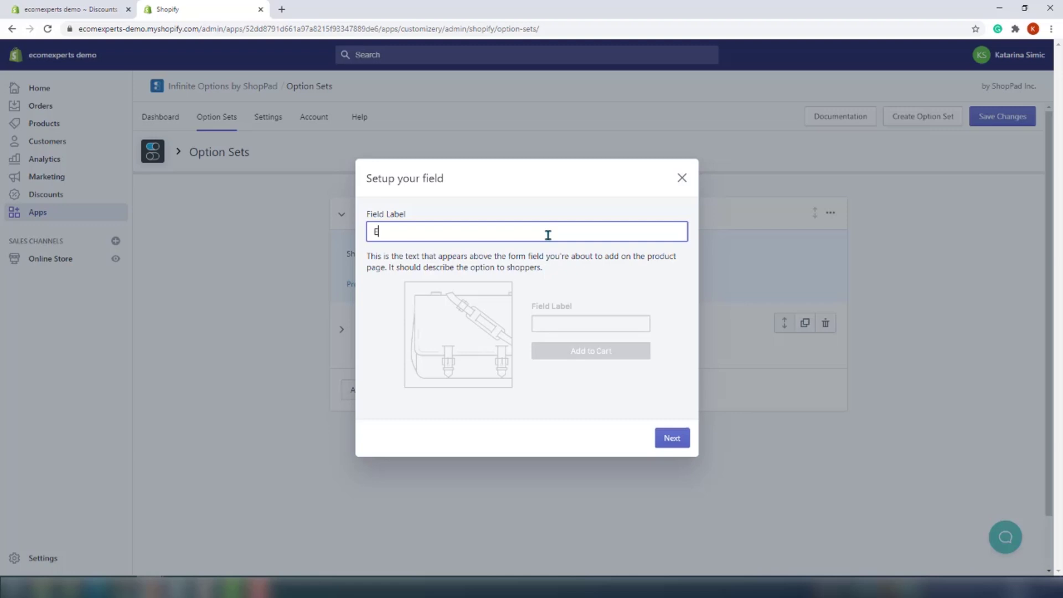
pyautogui.write('nter your custom label')
pyautogui.click(672, 438)
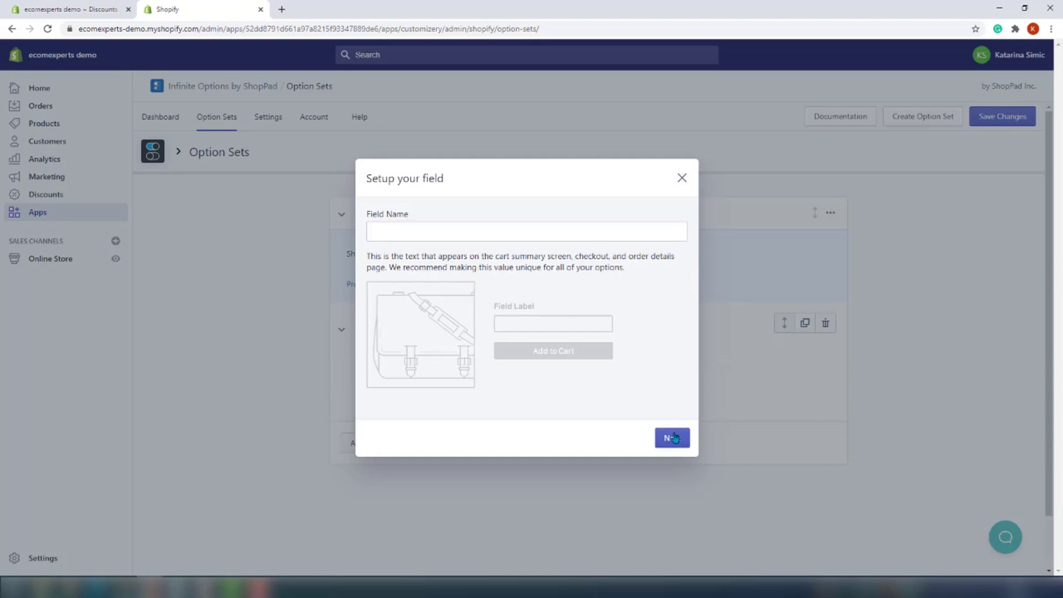
# - Name the field 'Custom pot text' and finish creating Option Set 1
pyautogui.click(453, 234)
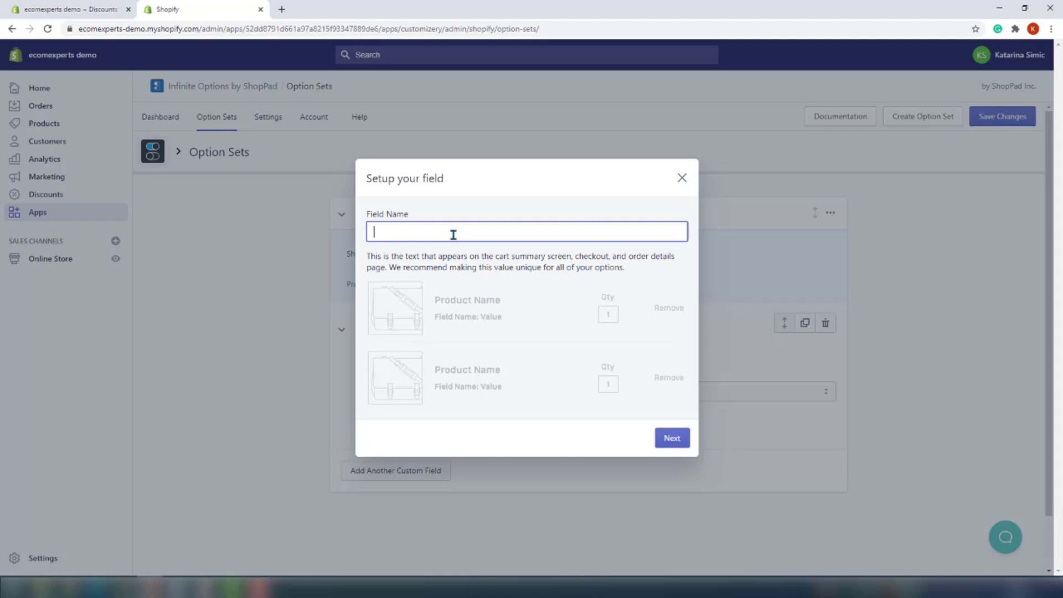
pyautogui.write('Custom pot text')
pyautogui.click(680, 443)
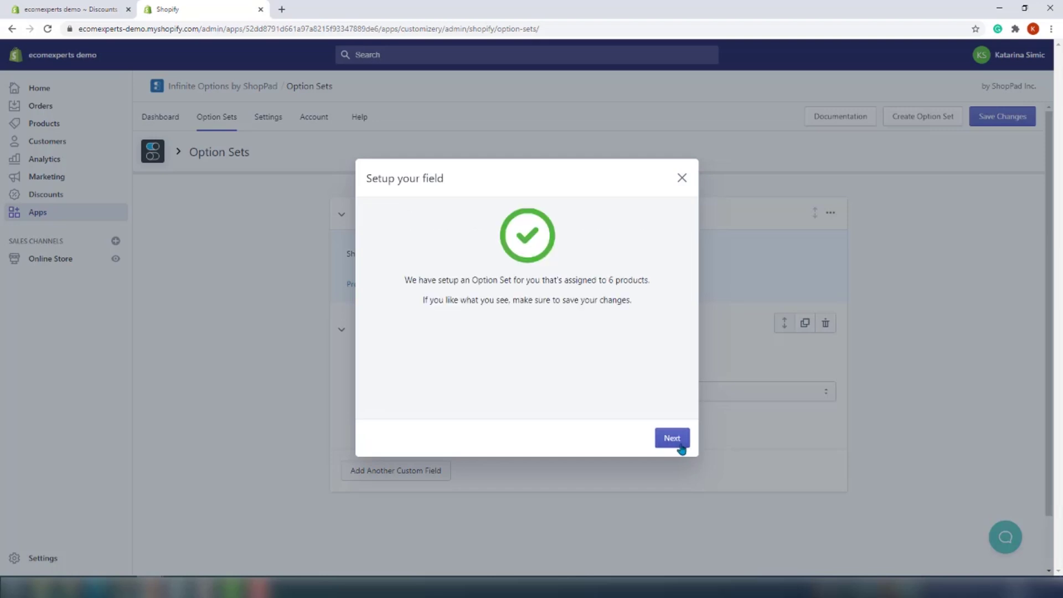
pyautogui.click(672, 440)
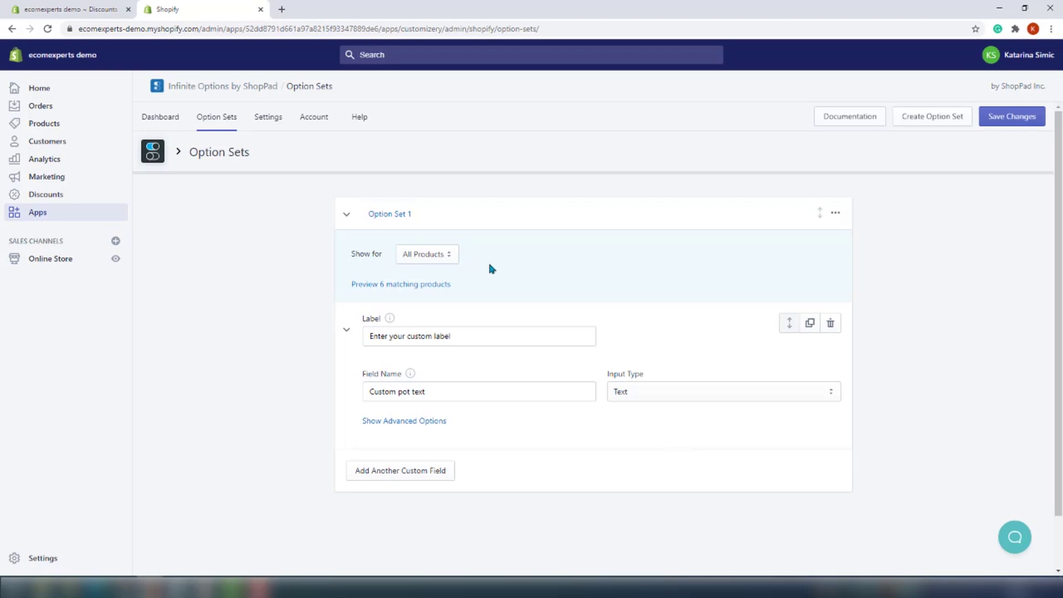
# - Keep Option Set 1 shown for All Products and bring up the field's Input Type choices
pyautogui.click(437, 258)
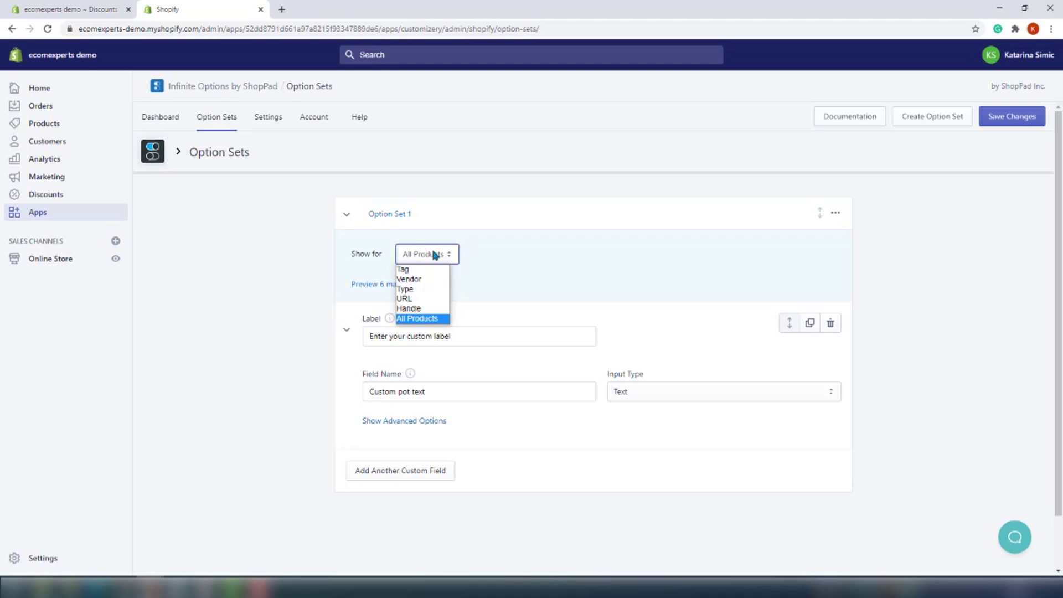
pyautogui.click(483, 275)
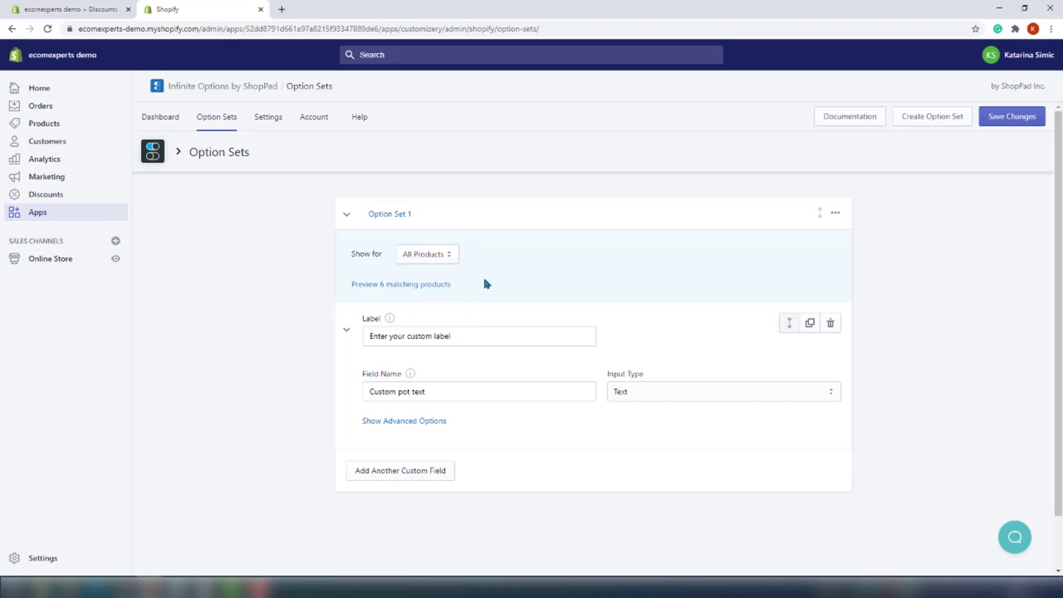
pyautogui.scroll(-1, 486, 283)
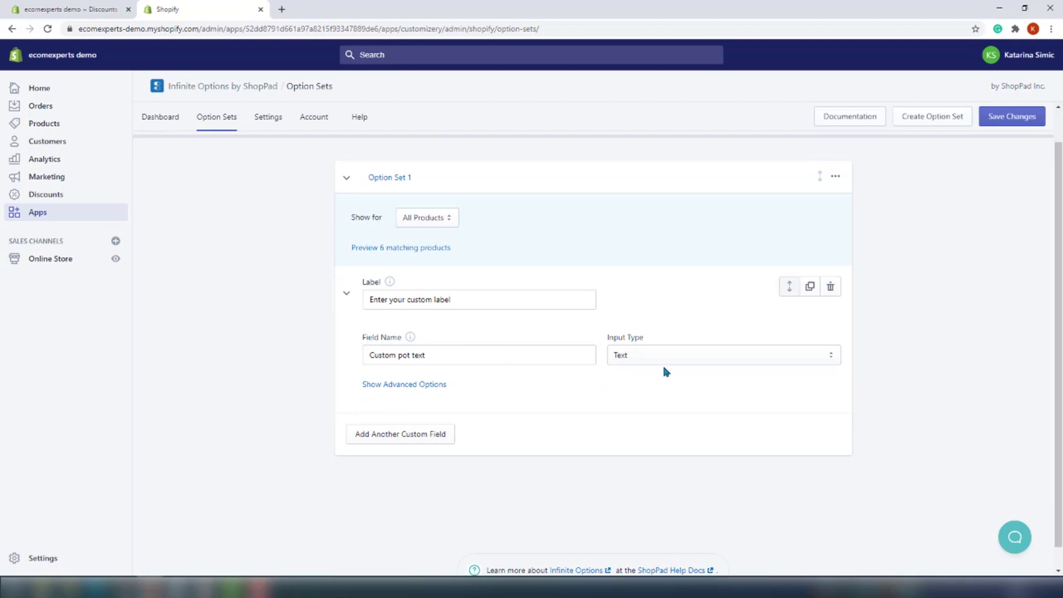
pyautogui.click(701, 357)
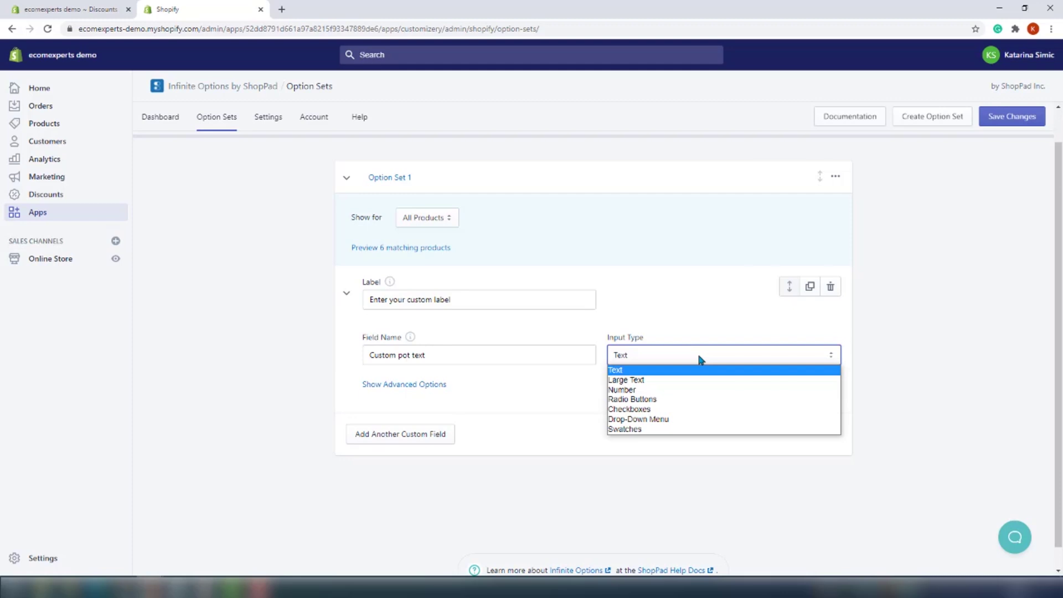
# - Try the Large Text, Radio Buttons, Checkboxes and Drop-Down Menu input types on the field
pyautogui.click(685, 382)
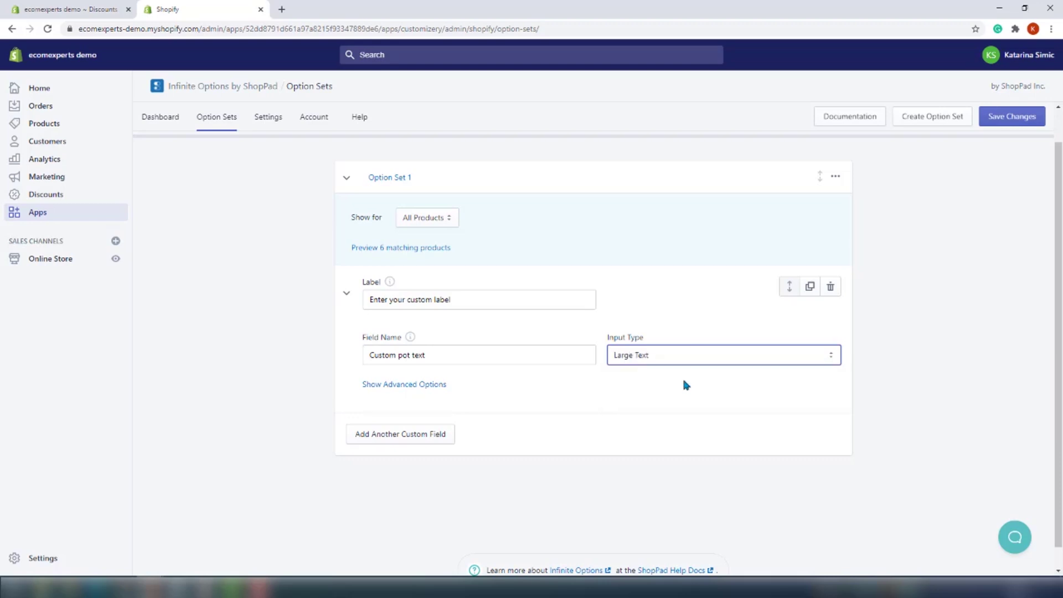
pyautogui.click(631, 353)
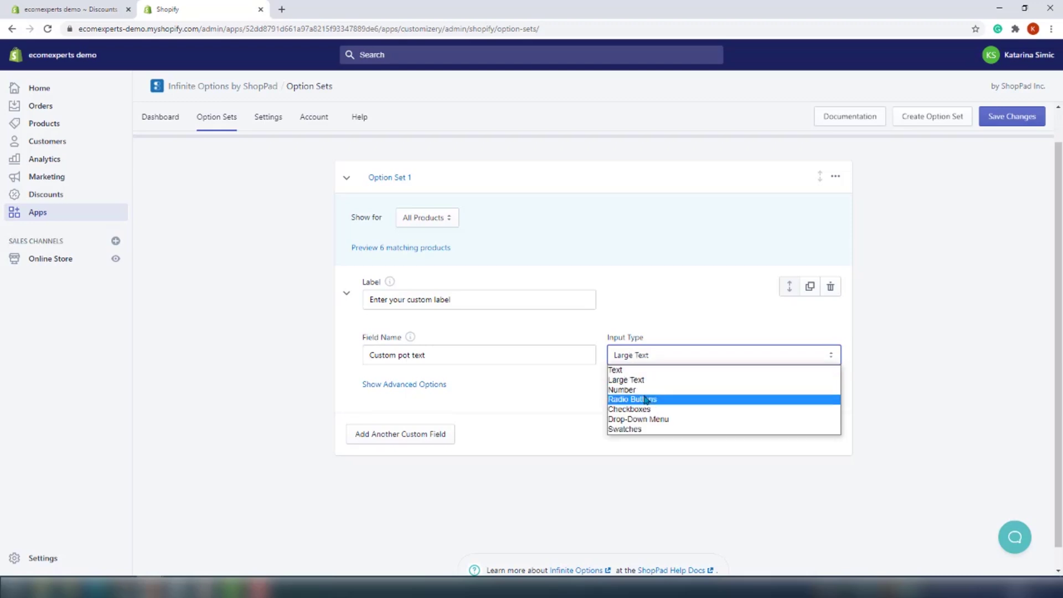
pyautogui.click(644, 397)
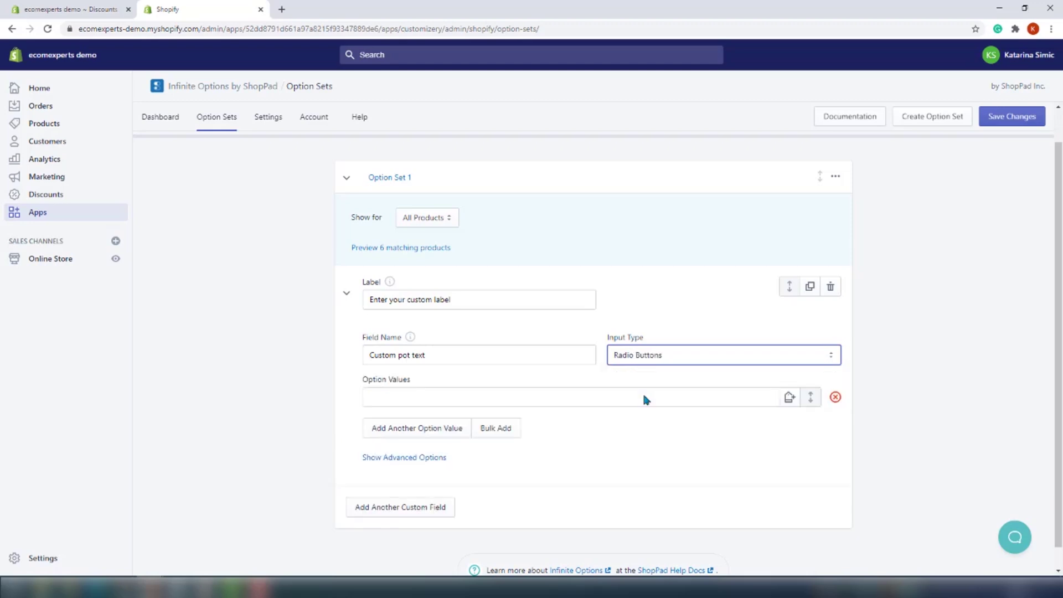
pyautogui.click(646, 360)
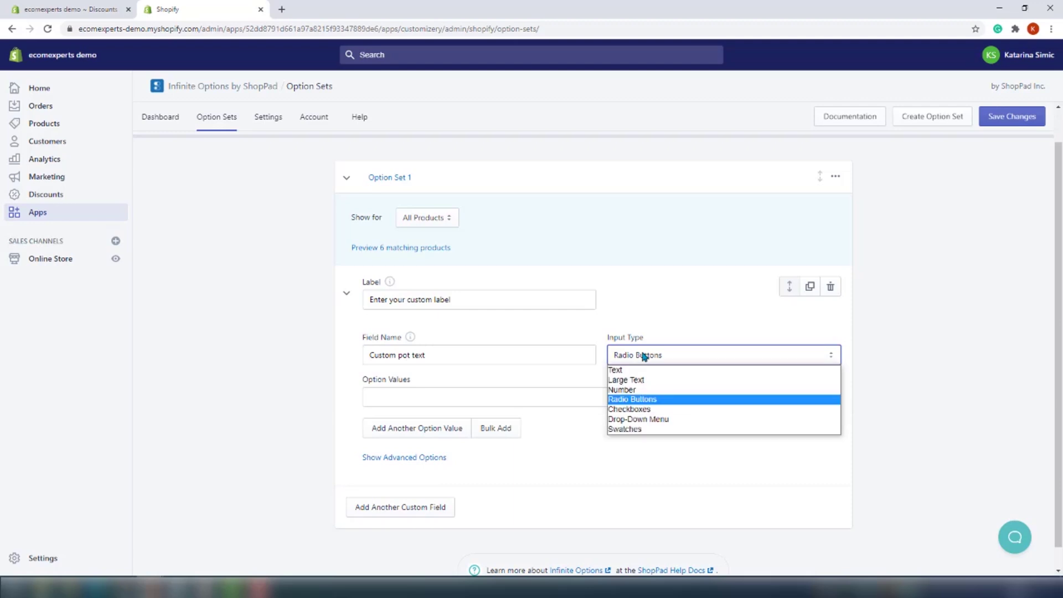
pyautogui.click(646, 410)
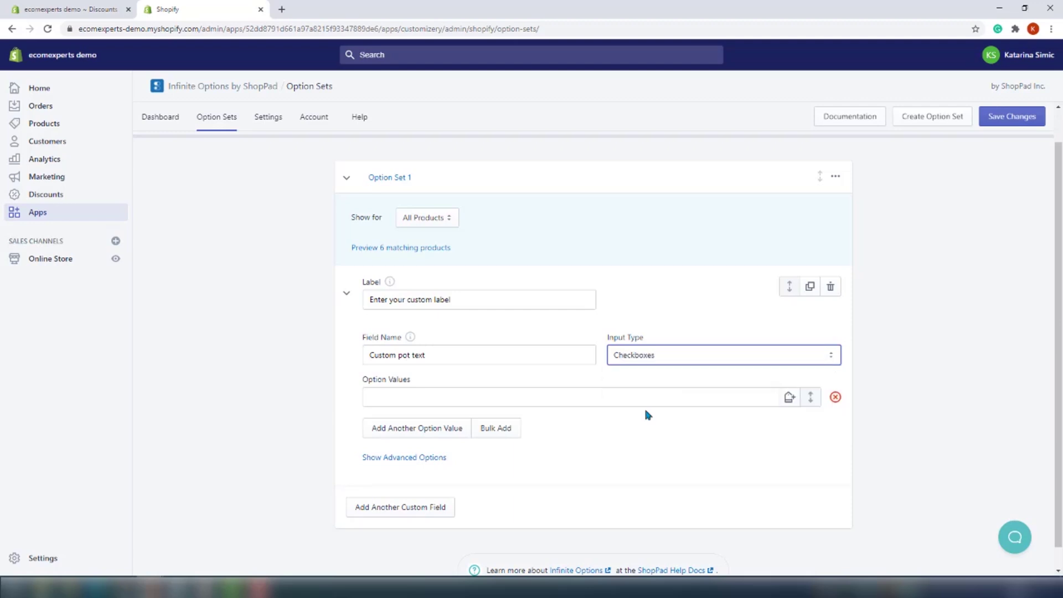
pyautogui.click(656, 363)
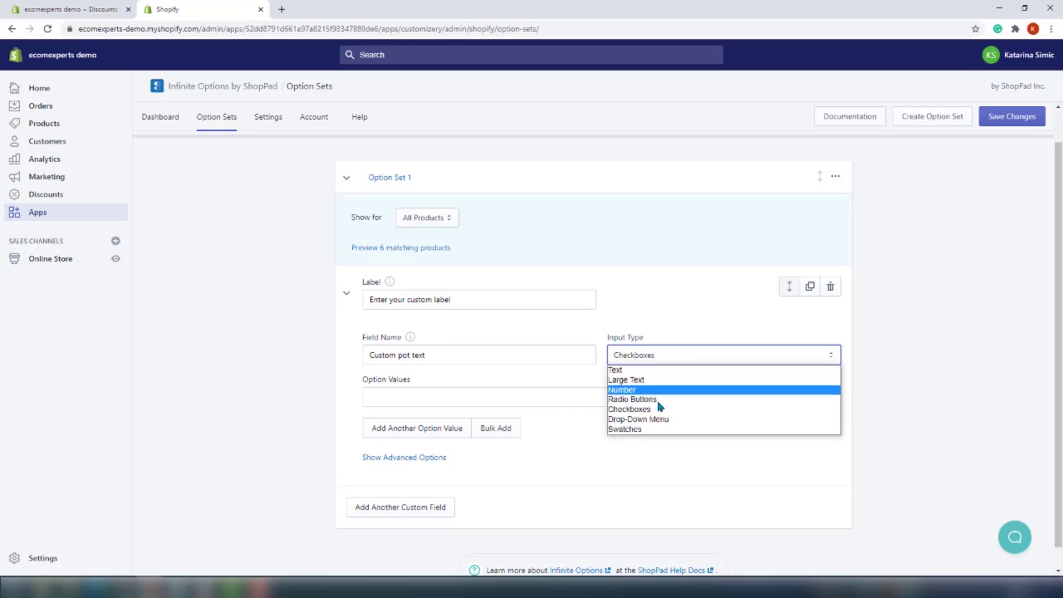
pyautogui.click(663, 425)
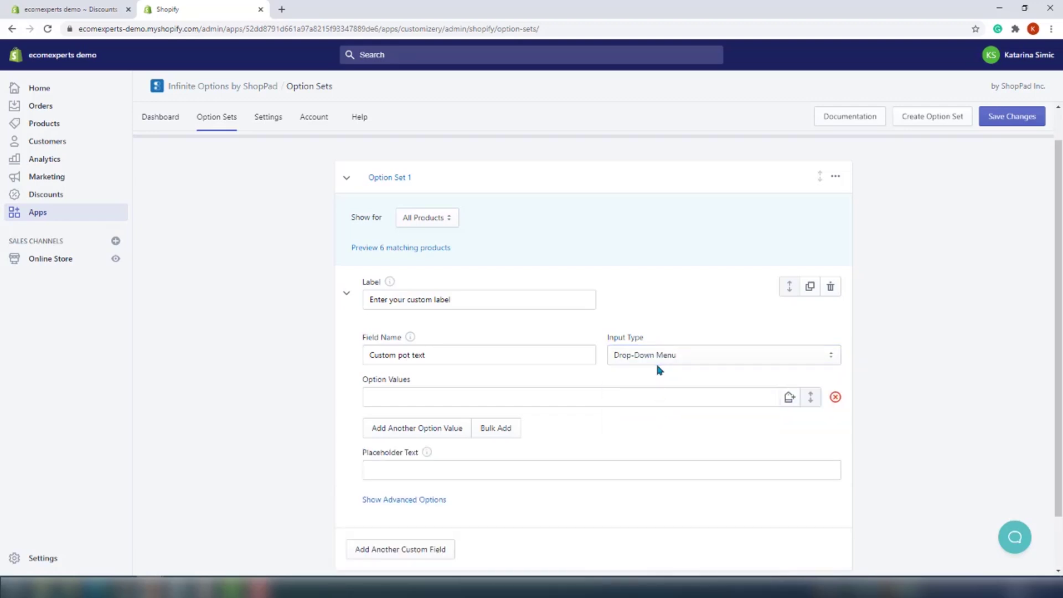
# - Switch briefly to Swatches, then settle the Custom pot text field on plain Text
pyautogui.click(656, 358)
pyautogui.click(657, 430)
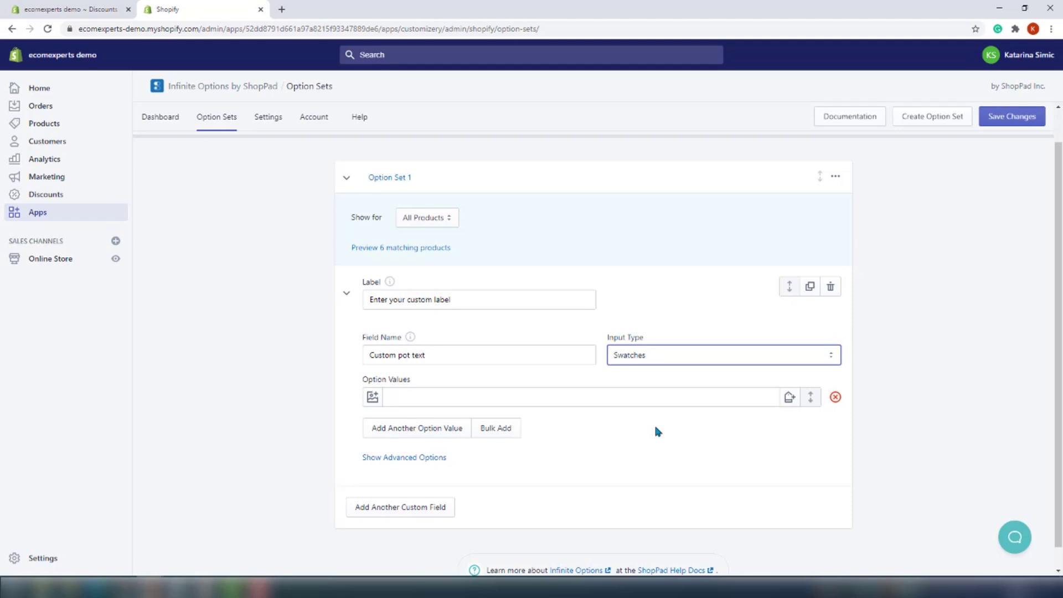
pyautogui.click(769, 405)
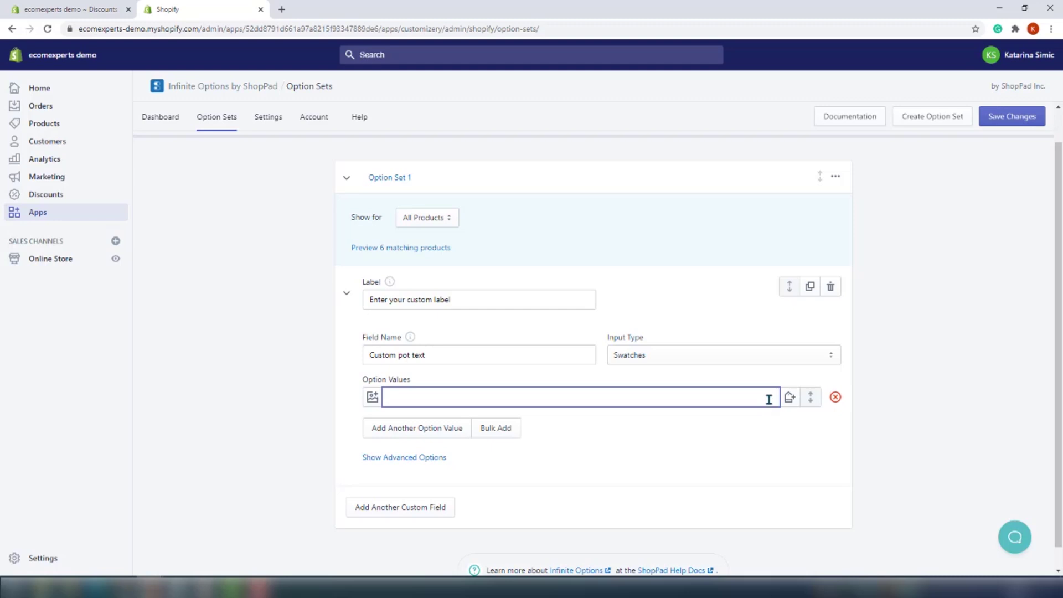
pyautogui.click(765, 360)
pyautogui.click(717, 367)
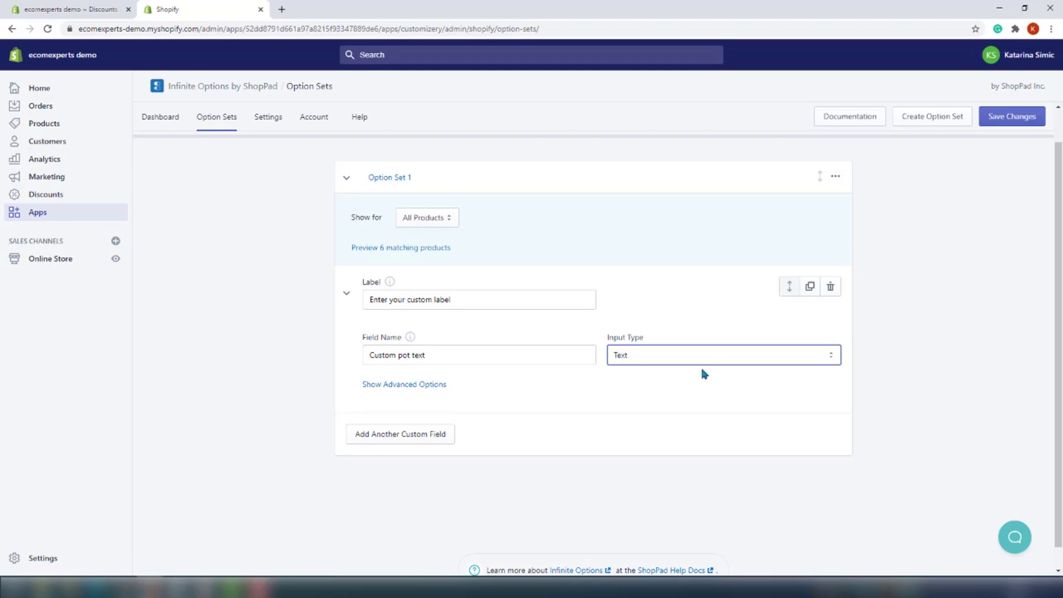
# - Save Option Set 1 and open Black T-Shirt 2 on the storefront
pyautogui.click(1027, 126)
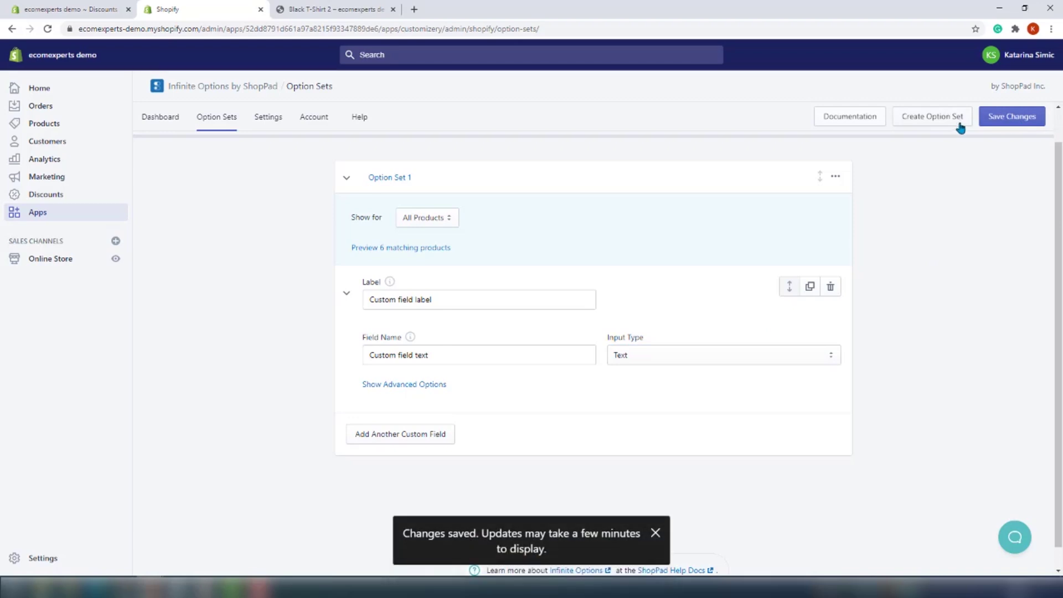
pyautogui.click(332, 9)
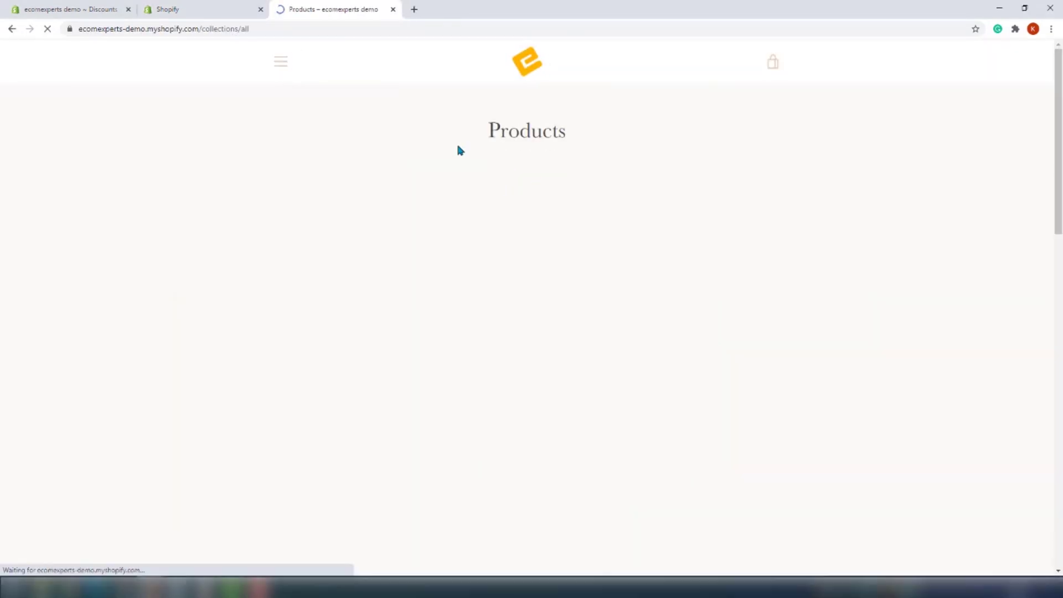
pyautogui.click(370, 349)
# - Enter 'Nice' in the custom field and add the t-shirt to the cart
pyautogui.scroll(-7, 695, 446)
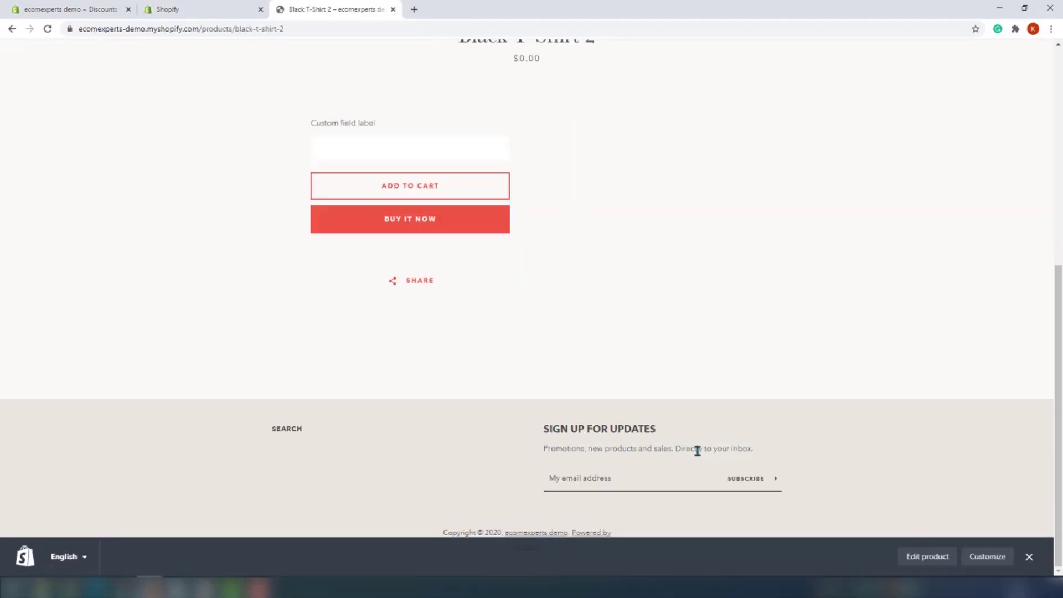
pyautogui.scroll(7, 697, 448)
pyautogui.scroll(-1, 698, 451)
pyautogui.click(375, 455)
pyautogui.write('Nice')
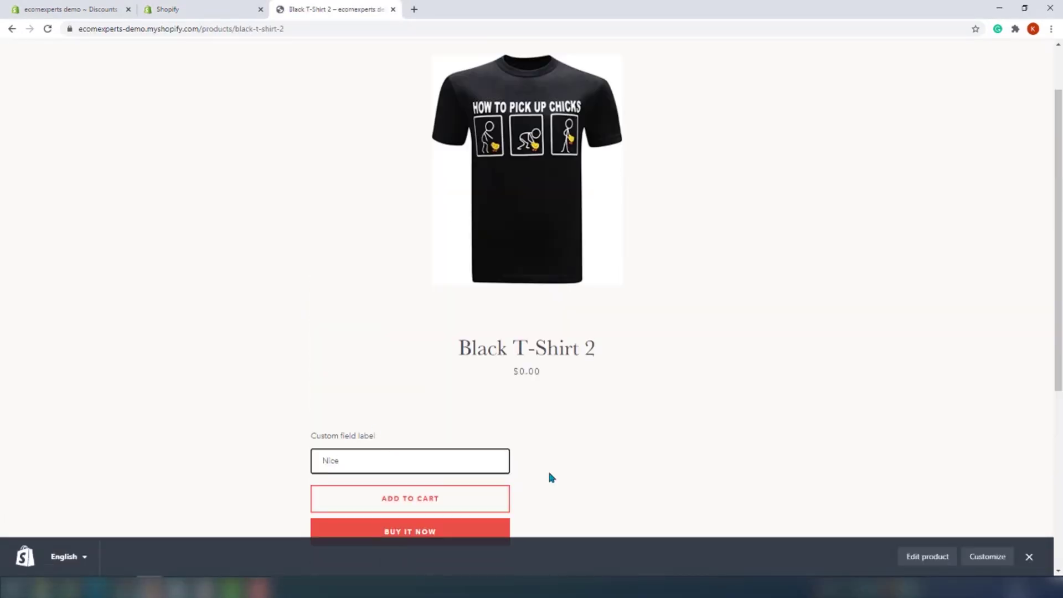
pyautogui.scroll(-2, 447, 420)
pyautogui.click(447, 419)
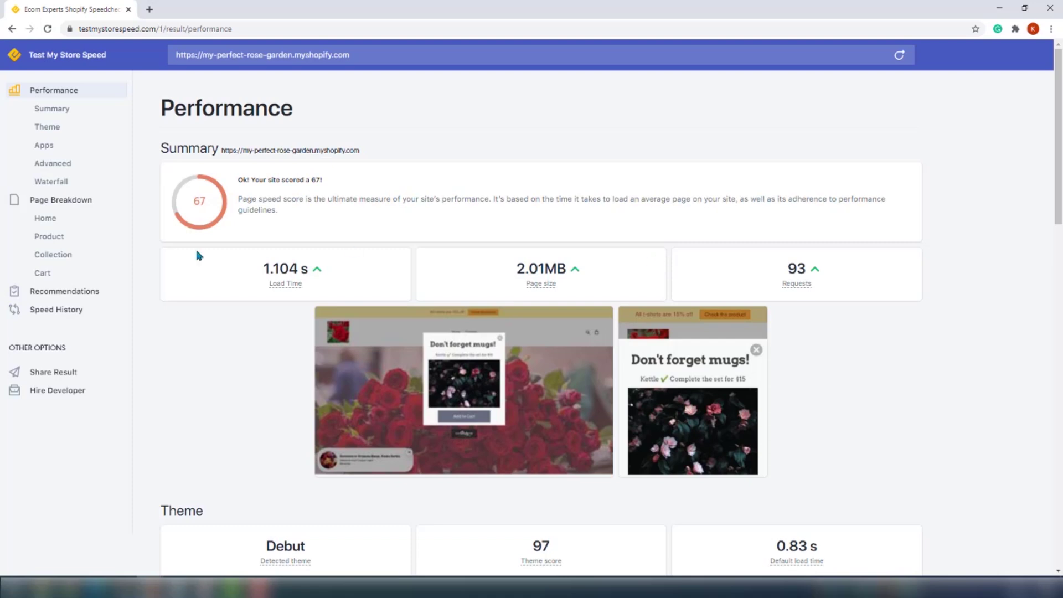
# - In Speed History, compare 6/19/2020 8:28:08 PM against 9/14/2020 6:02:35 PM and view the score table
pyautogui.click(105, 308)
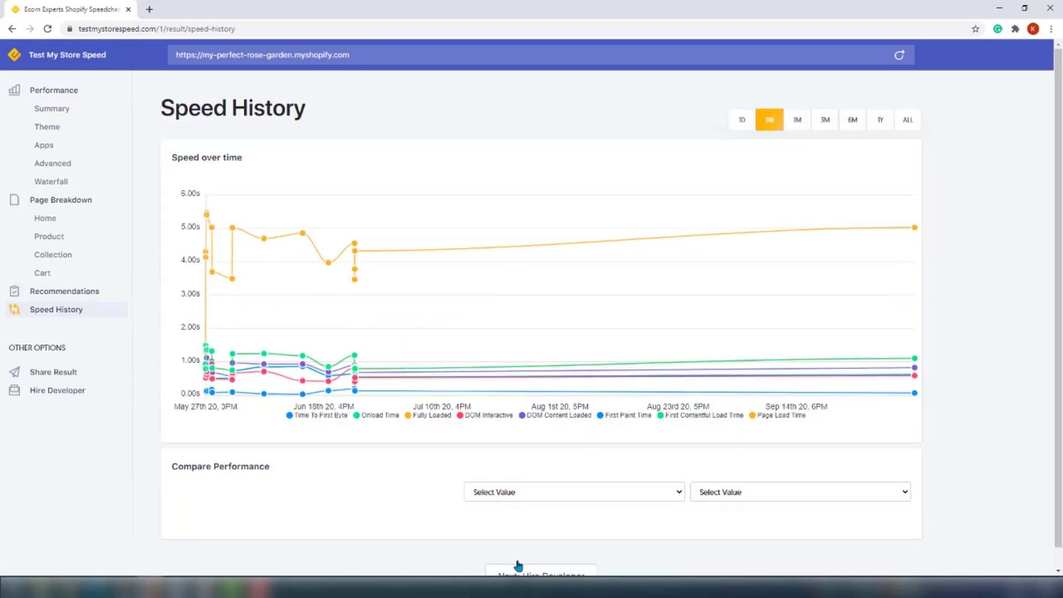
pyautogui.click(514, 493)
pyautogui.click(515, 466)
pyautogui.click(860, 488)
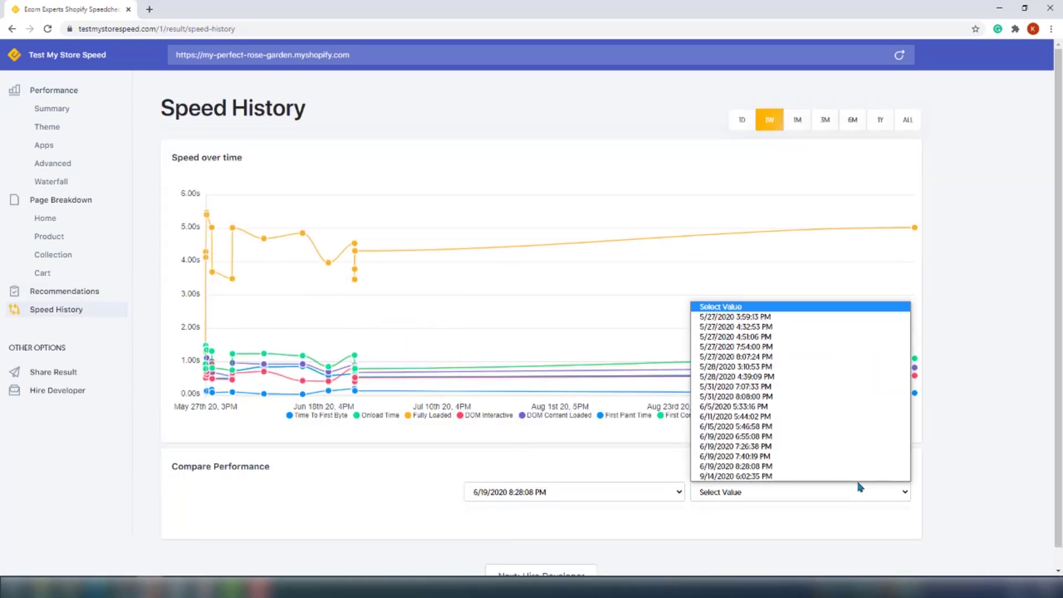
pyautogui.click(842, 475)
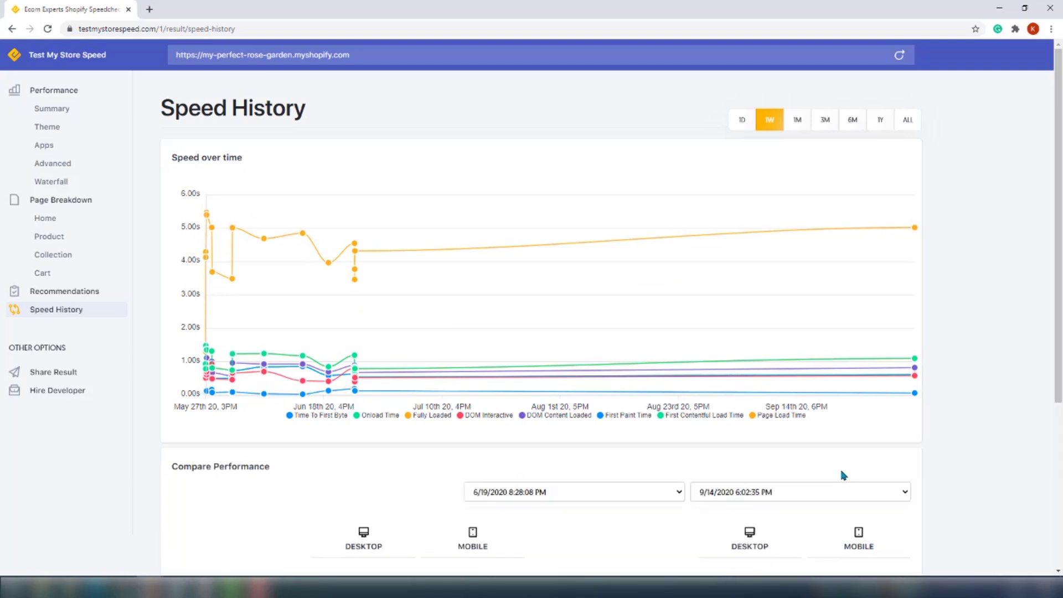
pyautogui.scroll(-4, 842, 475)
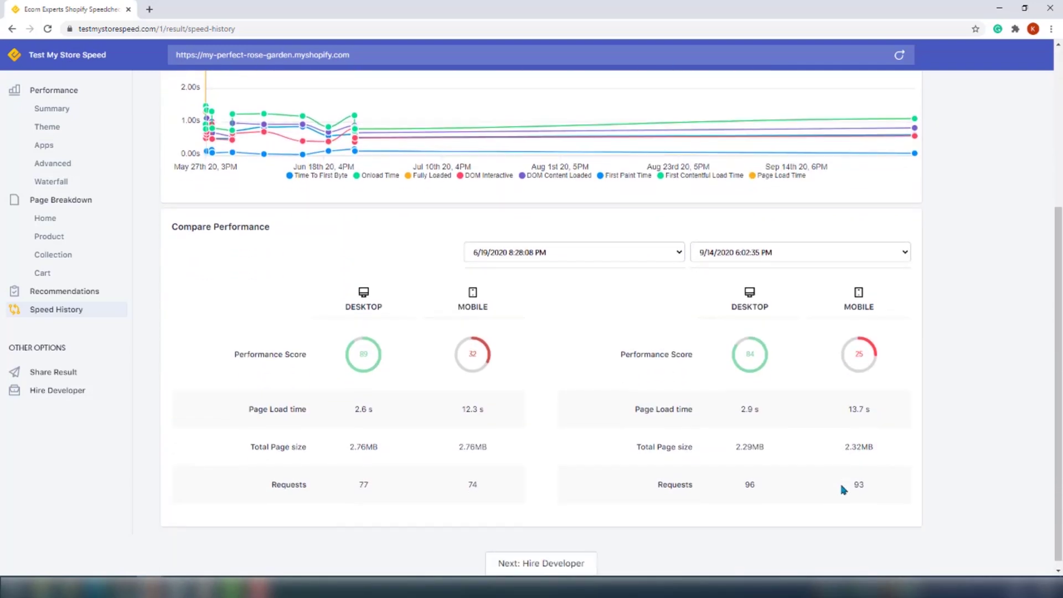
pyautogui.scroll(-1, 842, 489)
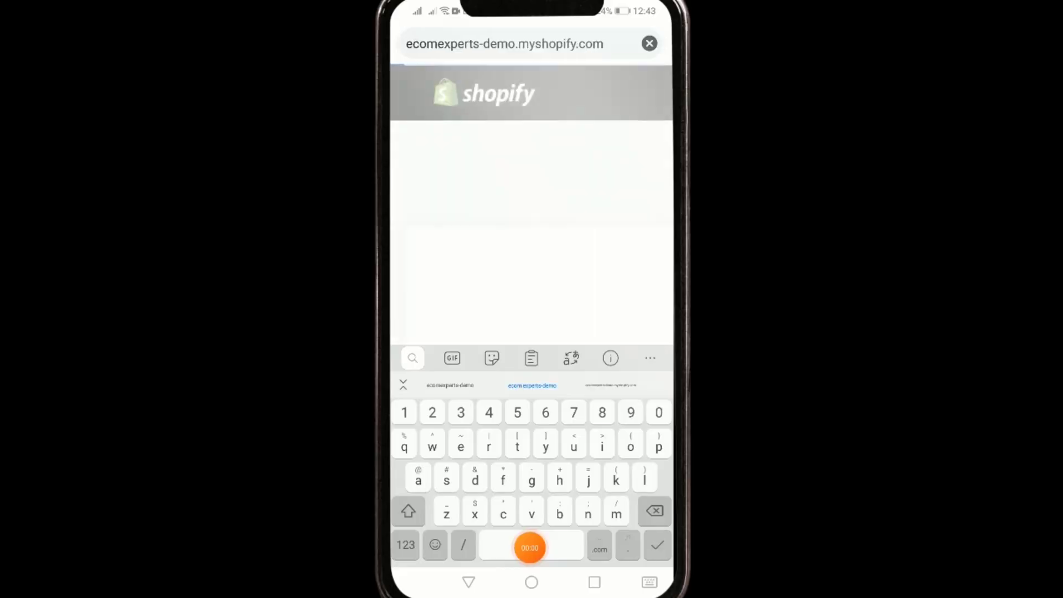
# - Load the store on the phone, go to Catalog via the menu, and scroll Black T-Shirt 2's page
pyautogui.press('Return')
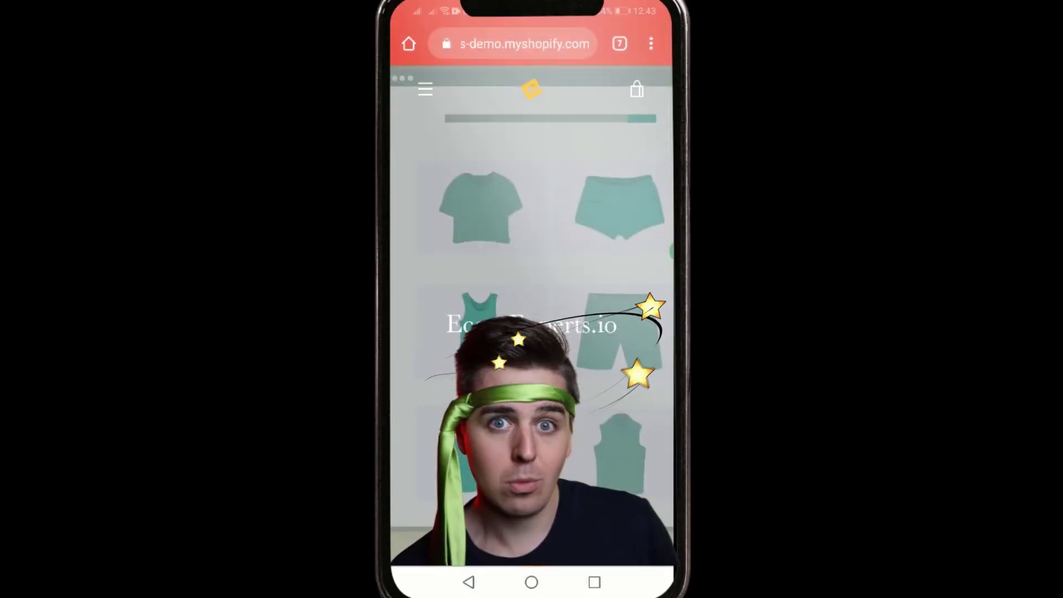
pyautogui.click(425, 88)
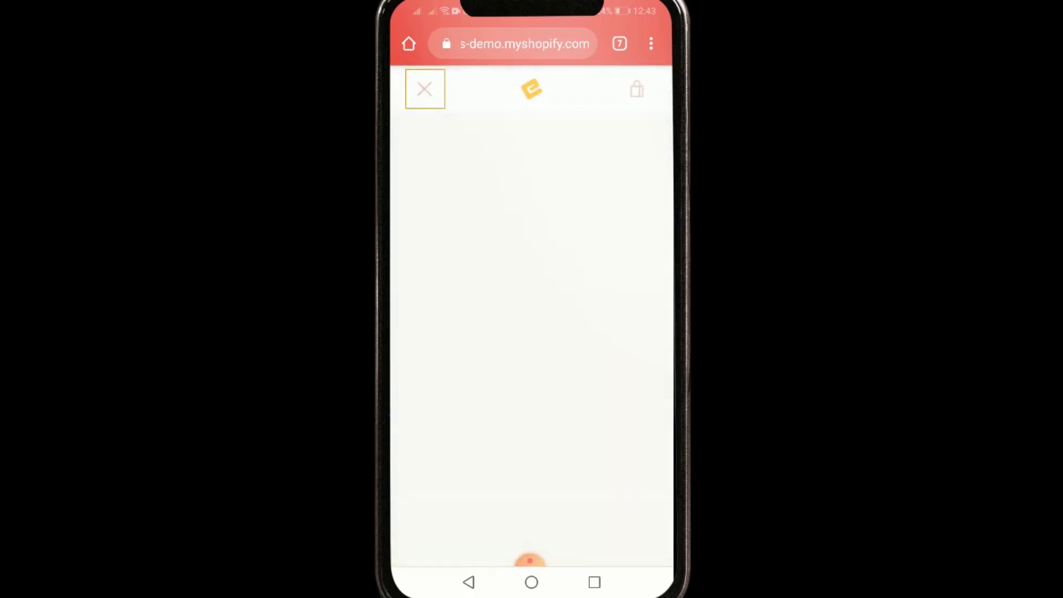
pyautogui.click(532, 219)
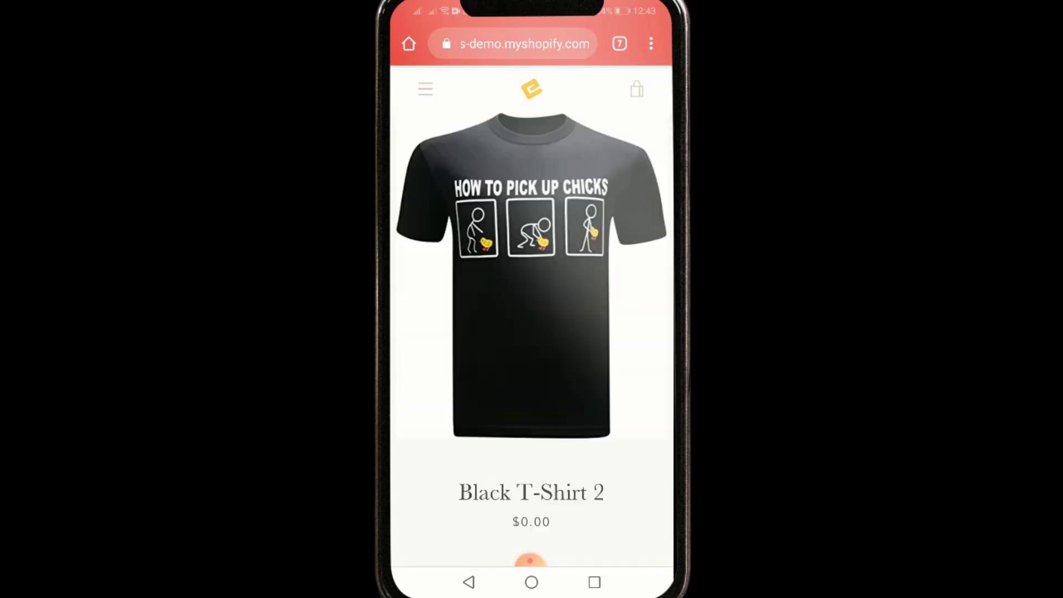
pyautogui.scroll(-4, 531, 310)
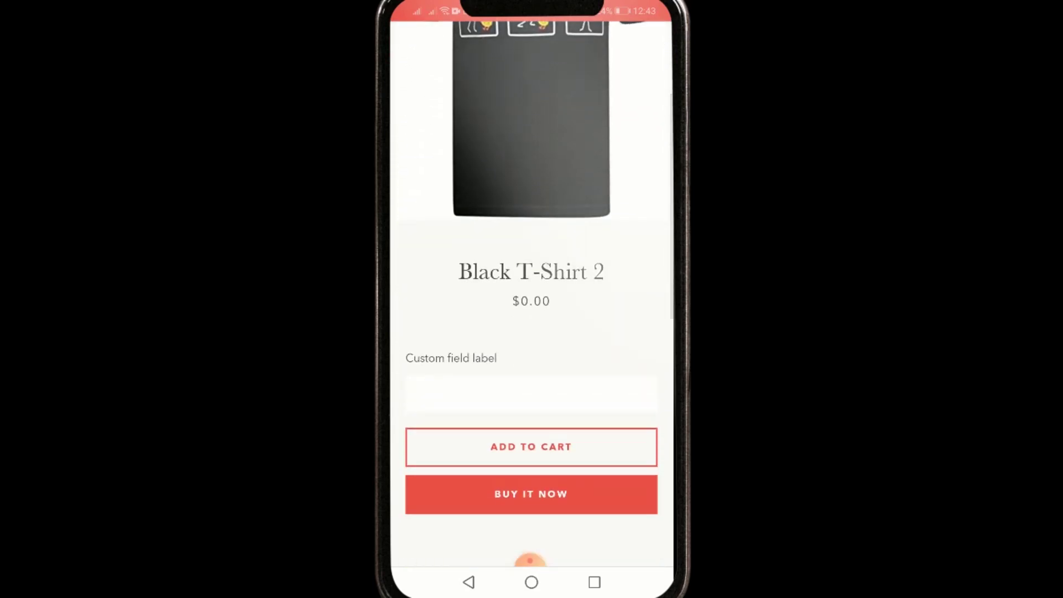
# - Enter 'This is text' in the custom field, add Black T-Shirt 2, and view the cart
pyautogui.click(532, 397)
pyautogui.write('This is text')
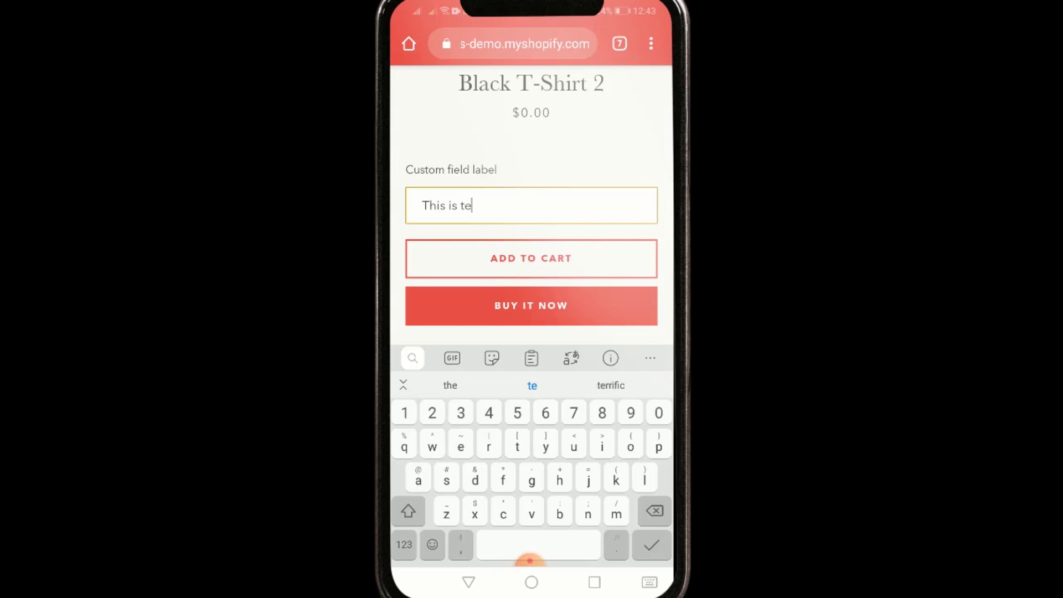
pyautogui.click(531, 258)
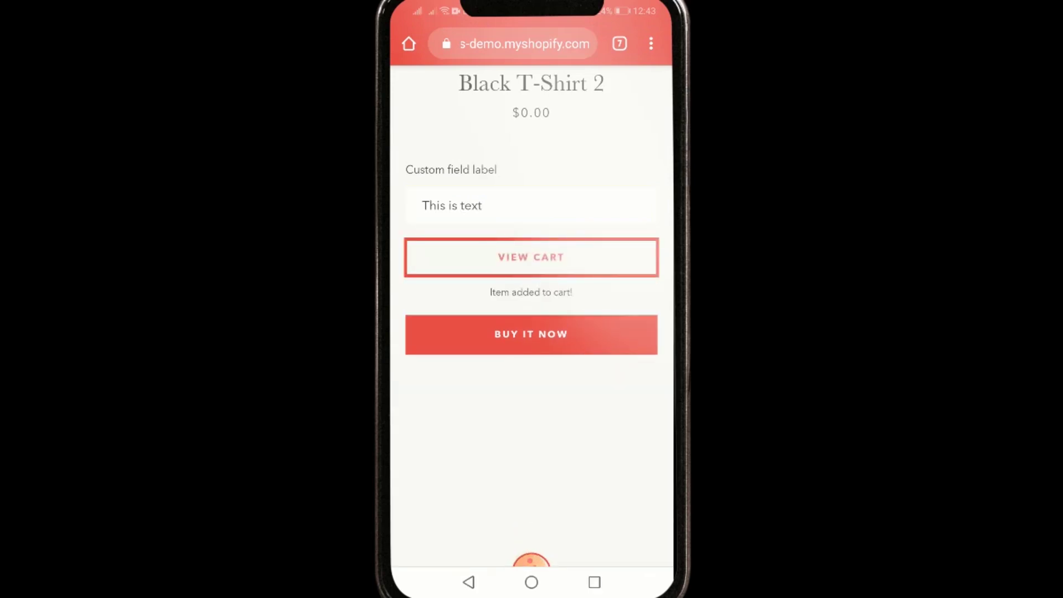
pyautogui.click(531, 258)
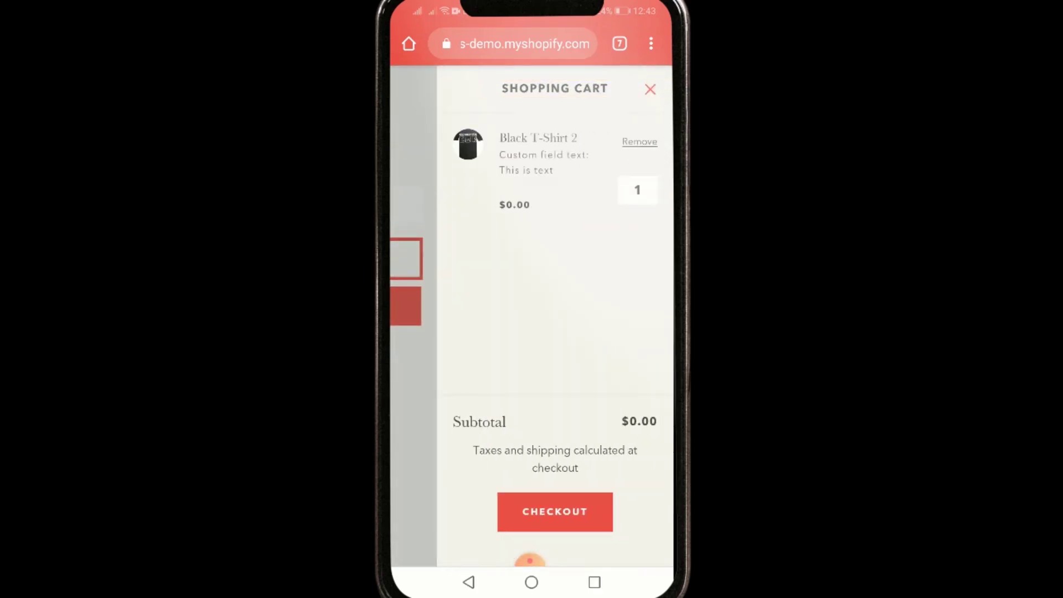